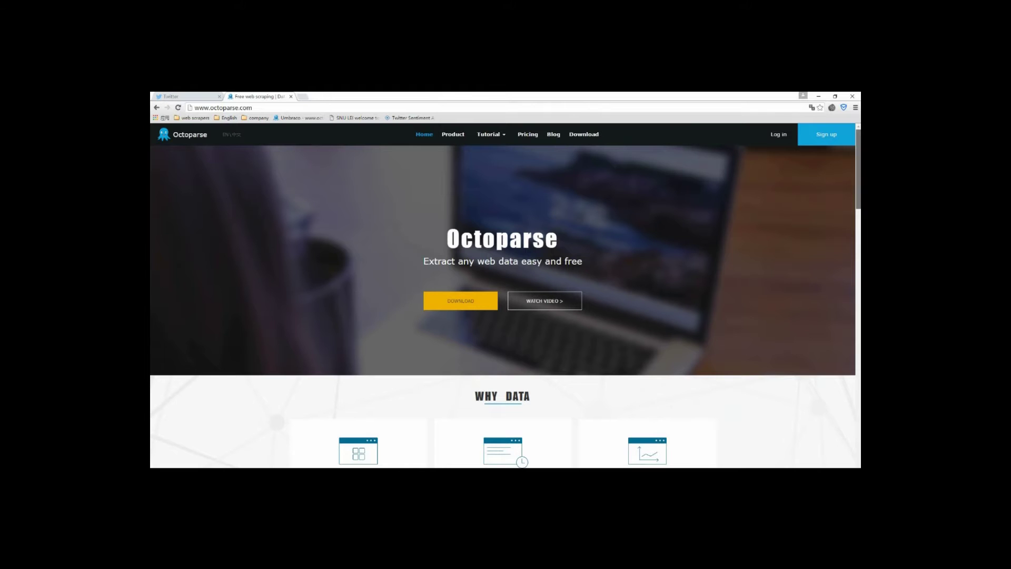
Step: Skim the Octoparse homepage, then close its tab so only Twitter stays open
scroll(503, 295, "down", 4)
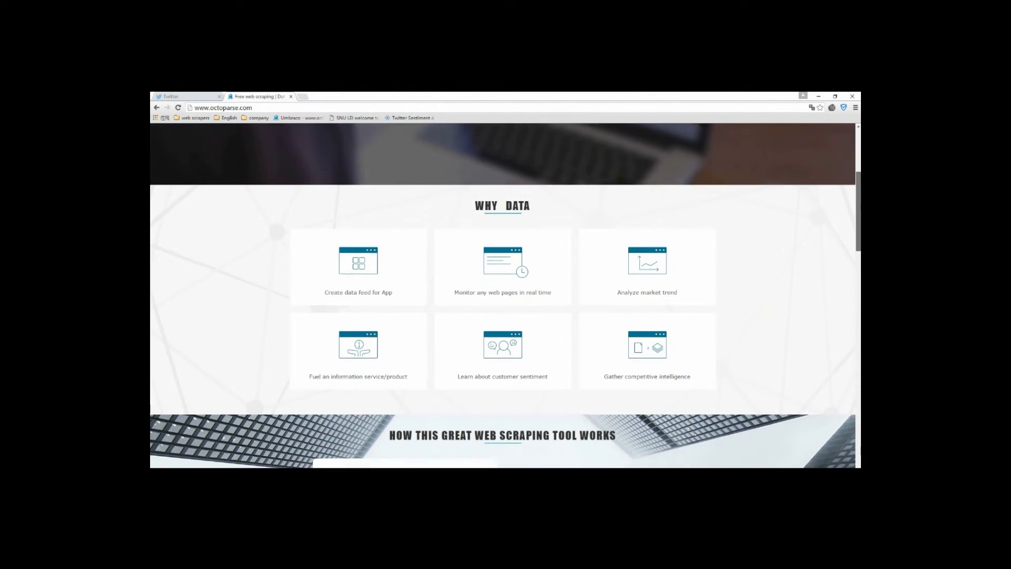
scroll(503, 295, "down", 3)
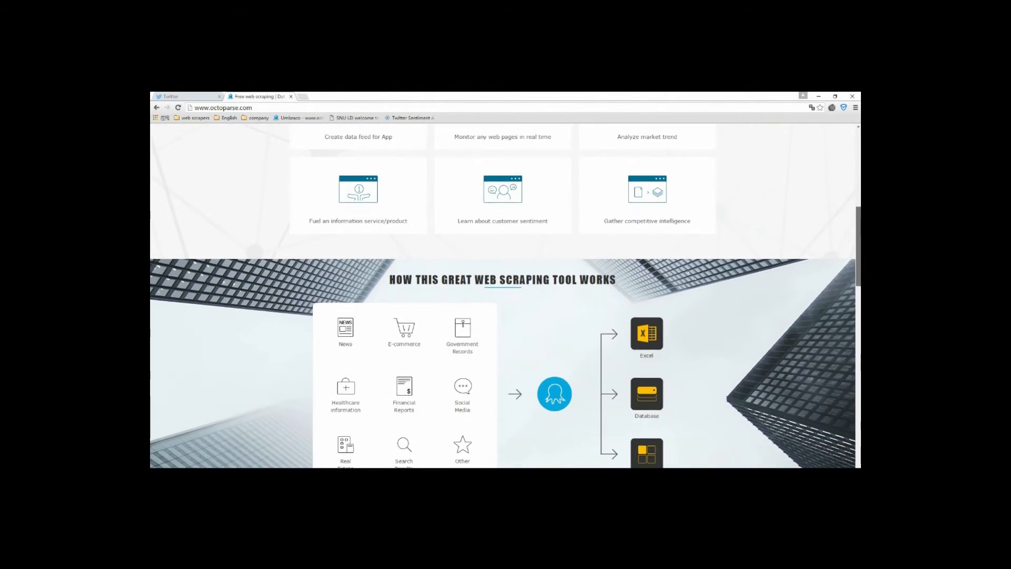
key("ctrl+w")
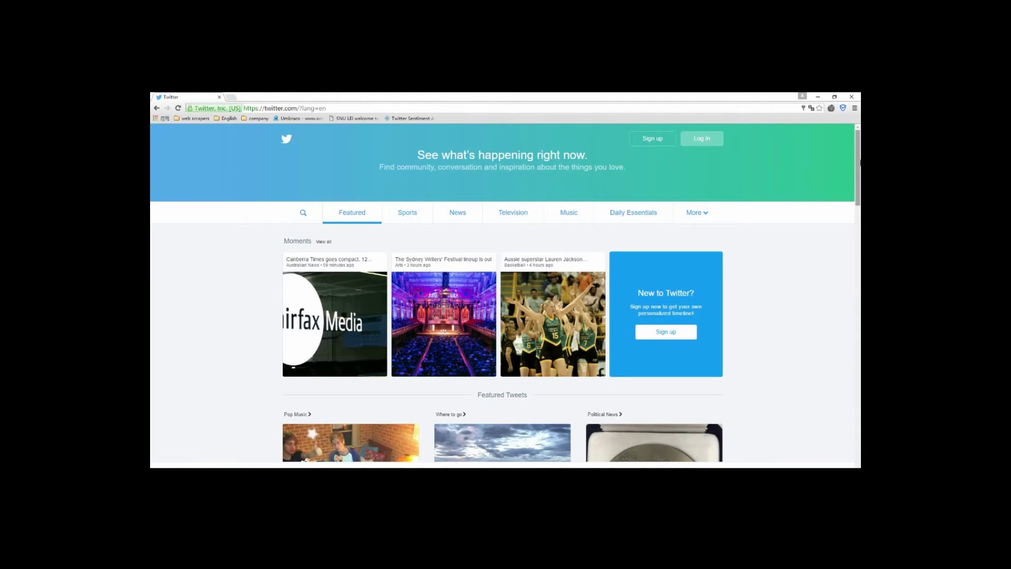
Step: Scroll down the Twitter homepage before switching over to Octoparse
left_click_drag(860, 162, 860, 235)
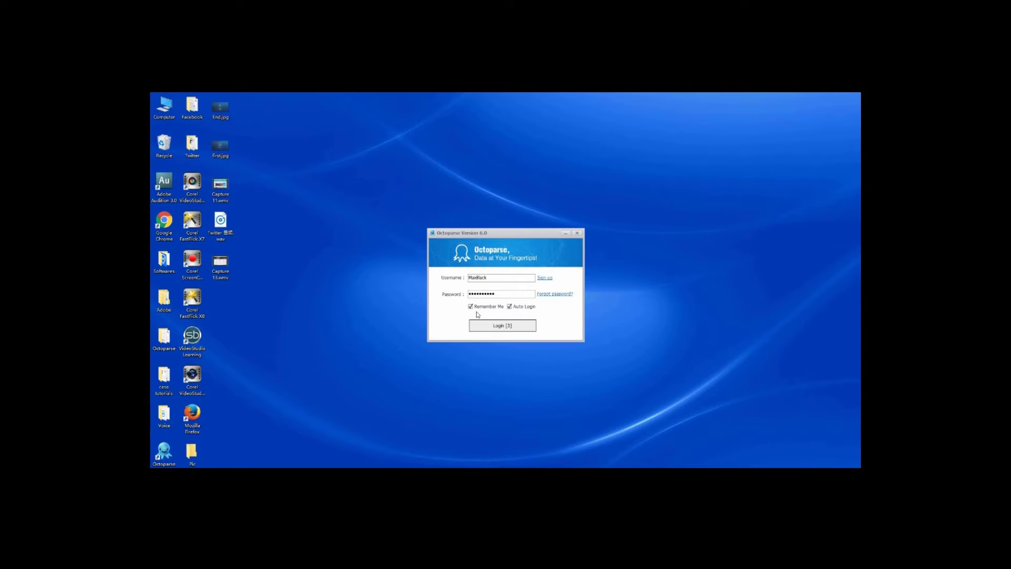
Step: Log in to Octoparse with the prefilled account credentials
left_click(505, 318)
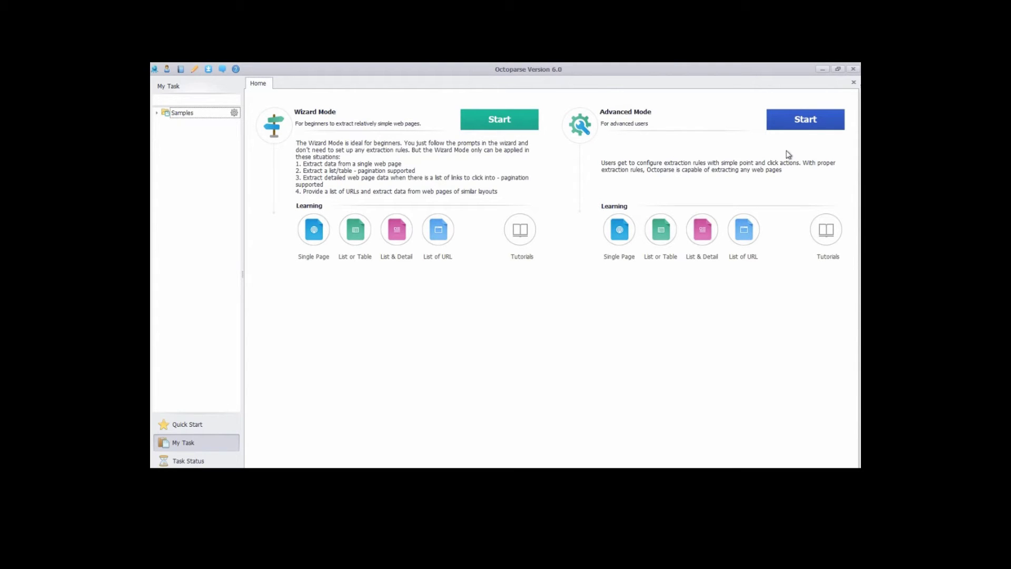
Step: Start an Advanced Mode task named 'twitter' and move on to workflow design
left_click(804, 120)
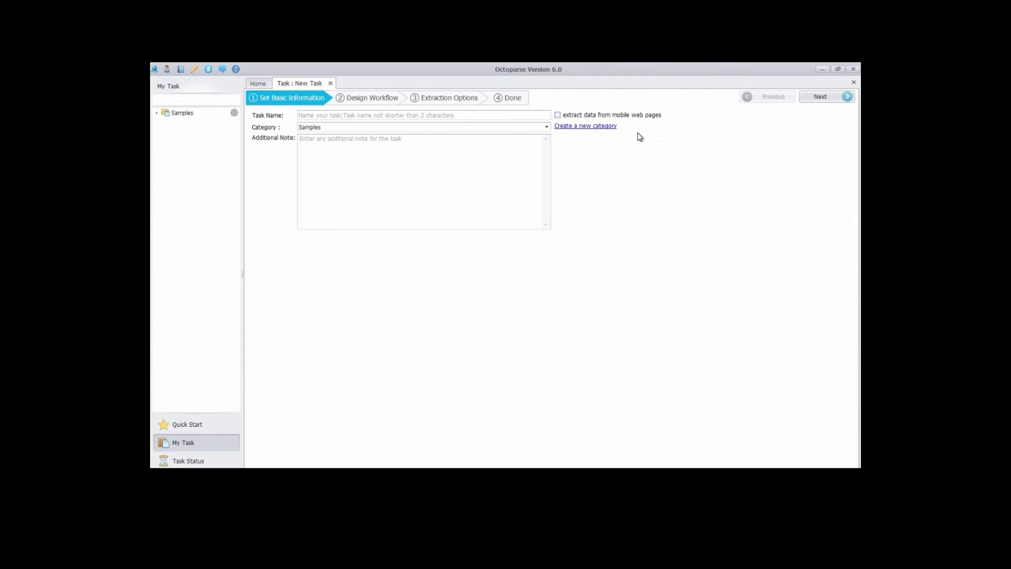
left_click(452, 116)
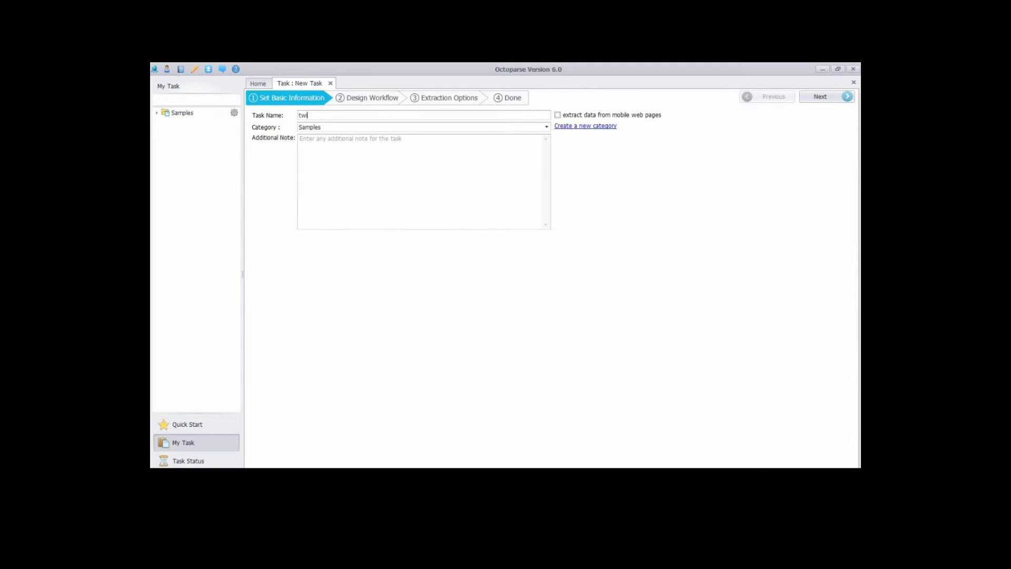
type("twitter")
left_click(825, 103)
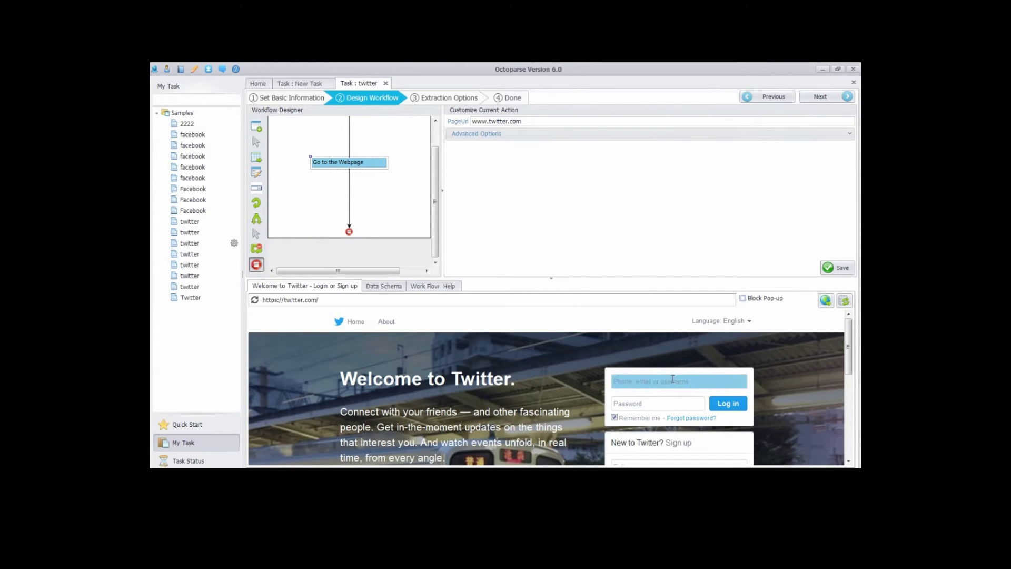
Step: Add an Enter Text step filling Twitter's username field with the account e-mail
left_click(672, 380)
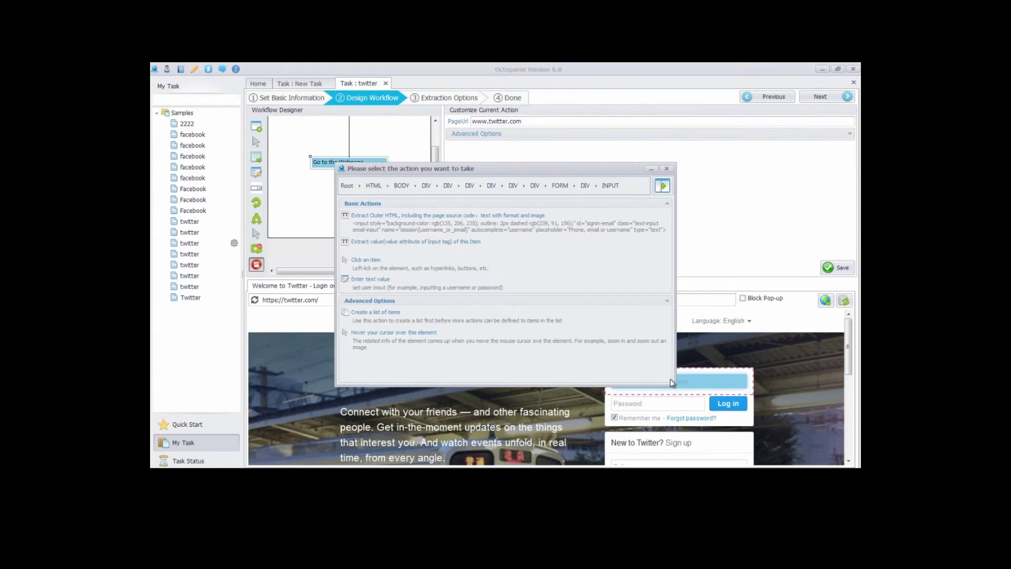
left_click(442, 286)
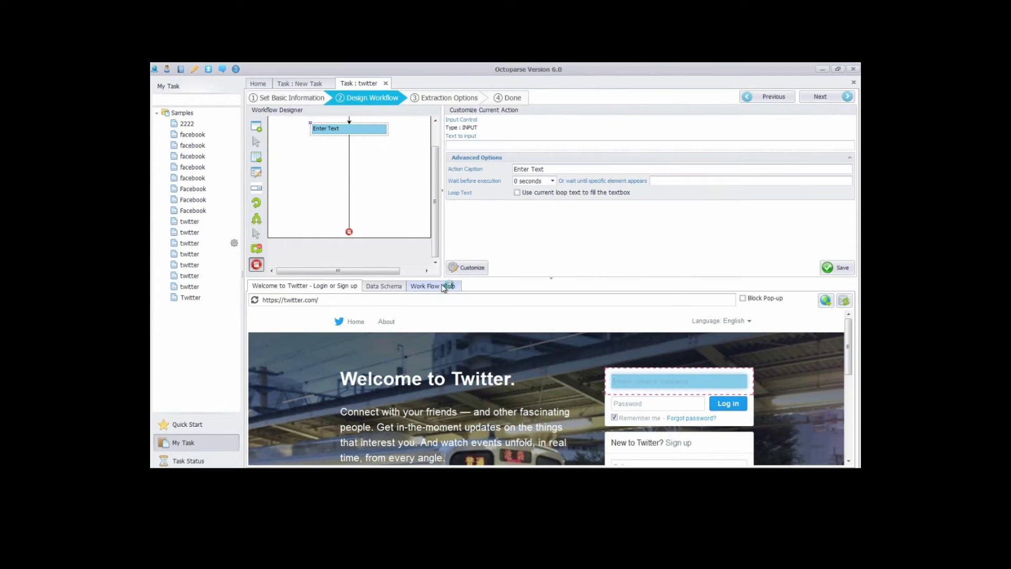
left_click(473, 145)
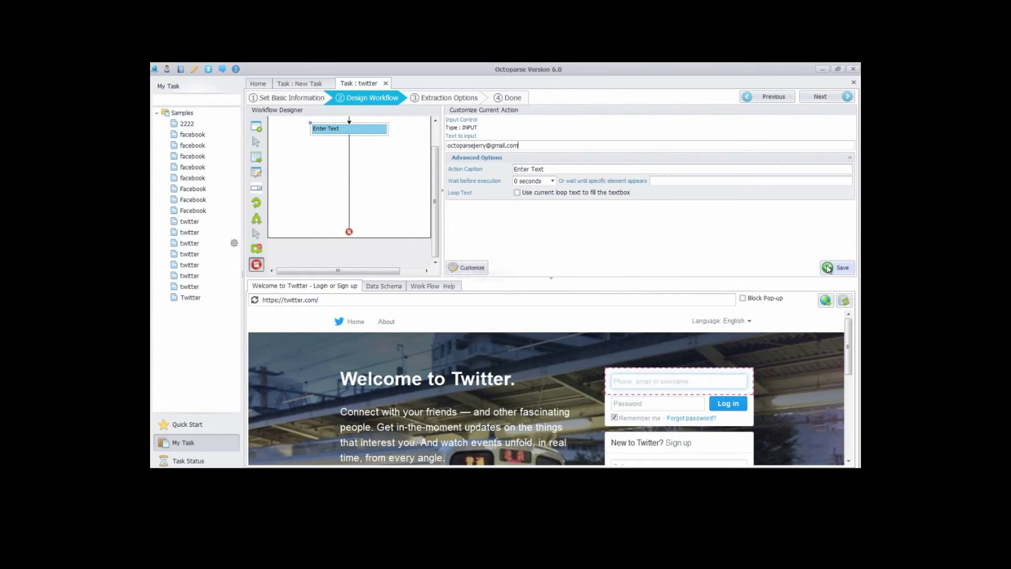
left_click(828, 268)
Step: Add steps entering the account password and clicking Twitter's Log in button
left_click(640, 404)
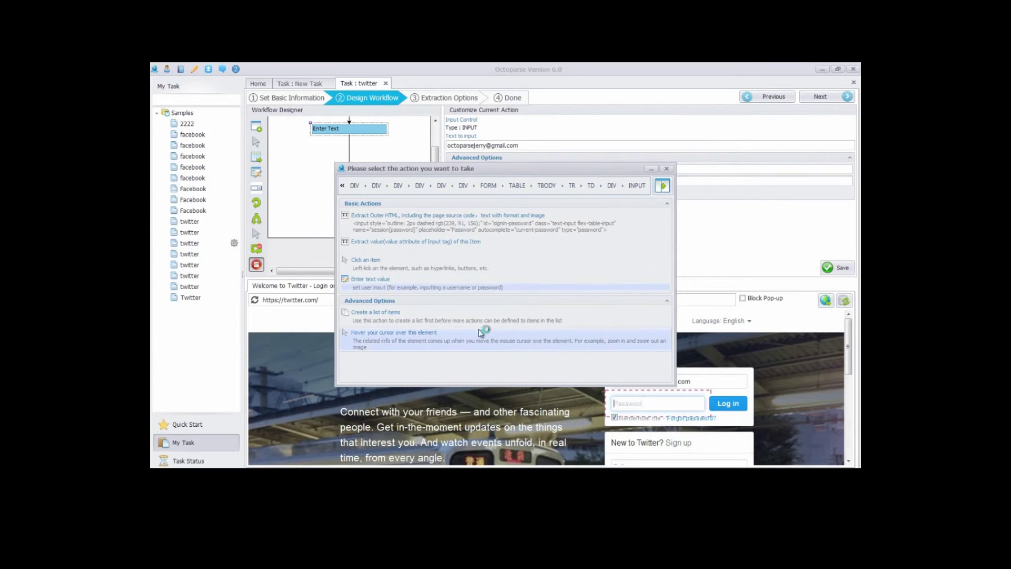
left_click(463, 284)
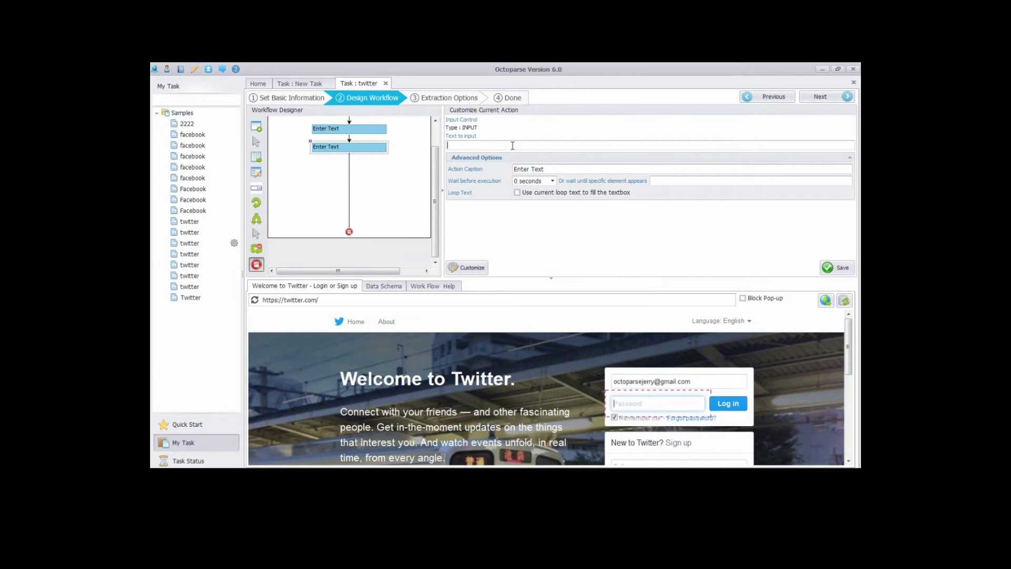
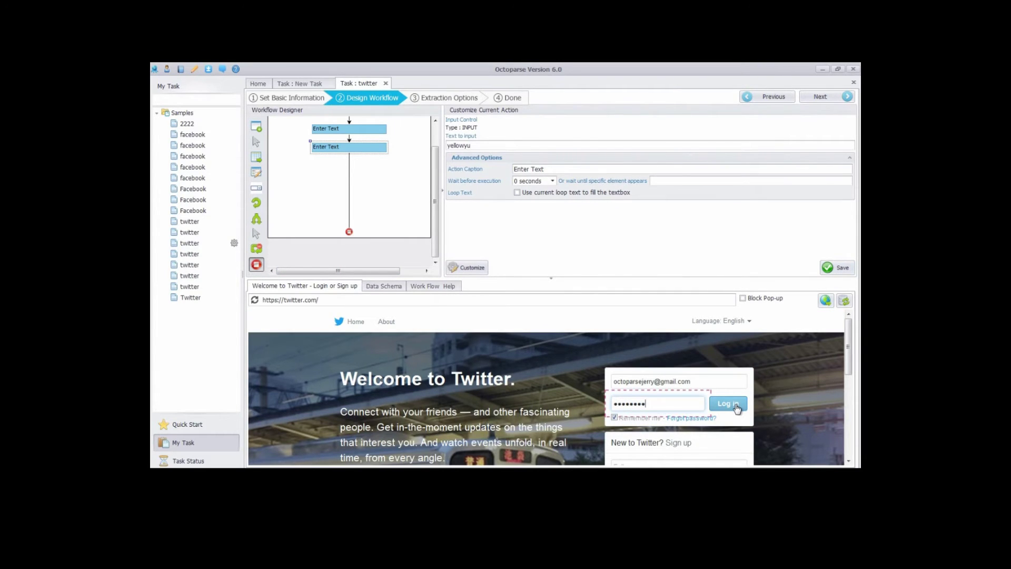
left_click(737, 409)
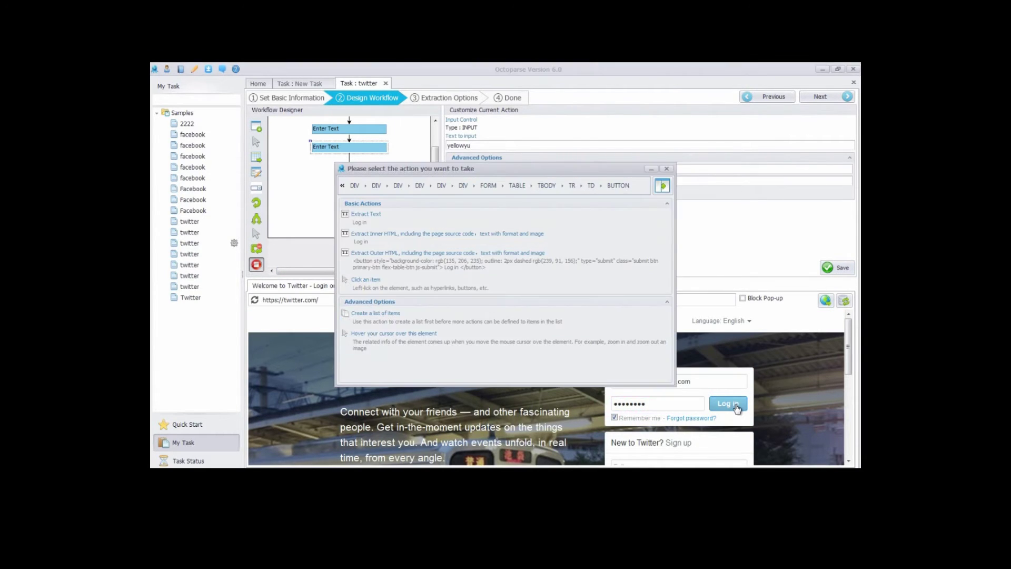
left_click(458, 290)
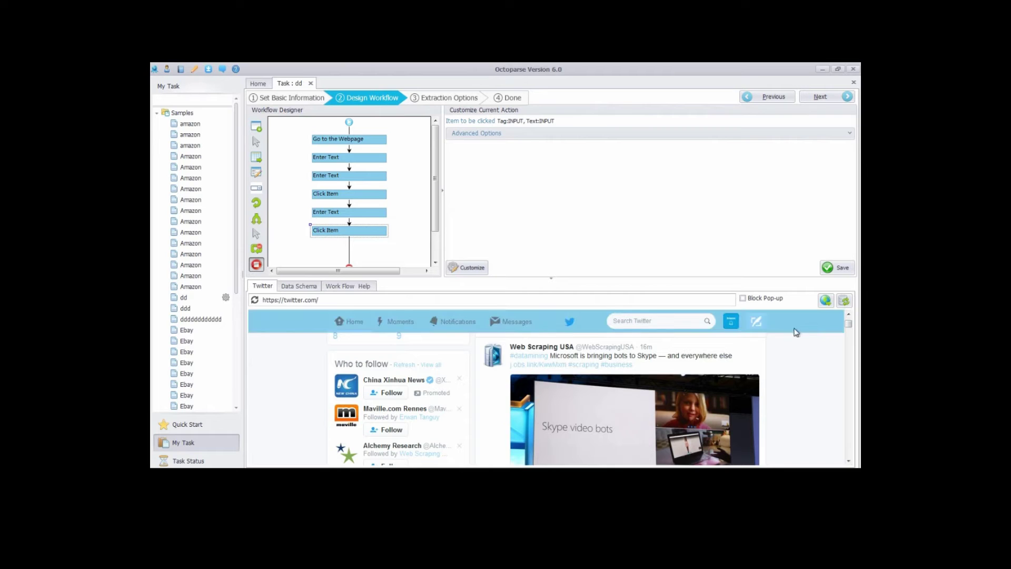
Step: Add steps typing 'data extractor' into Twitter's search box and clicking the search icon
left_click(672, 324)
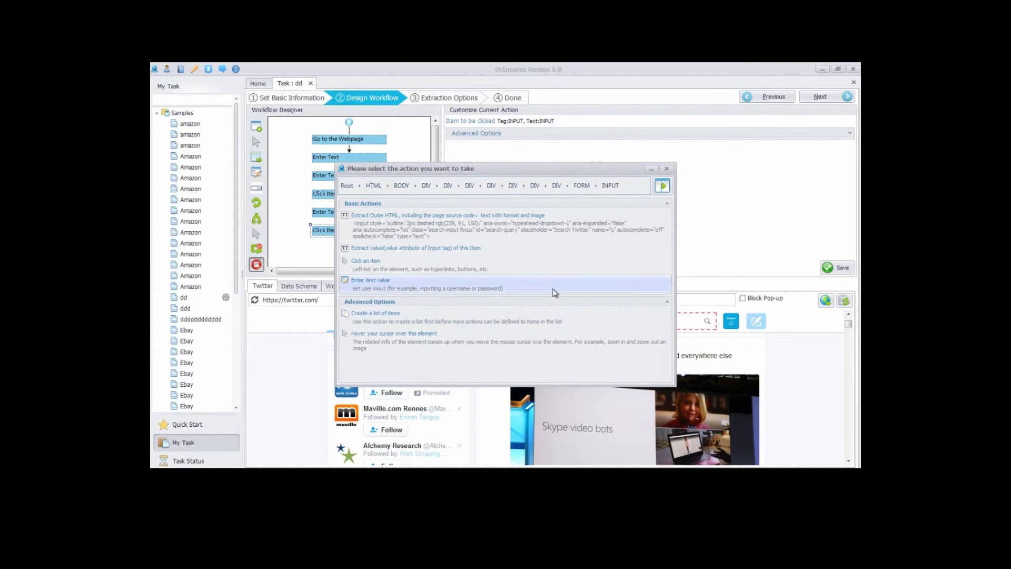
left_click(553, 290)
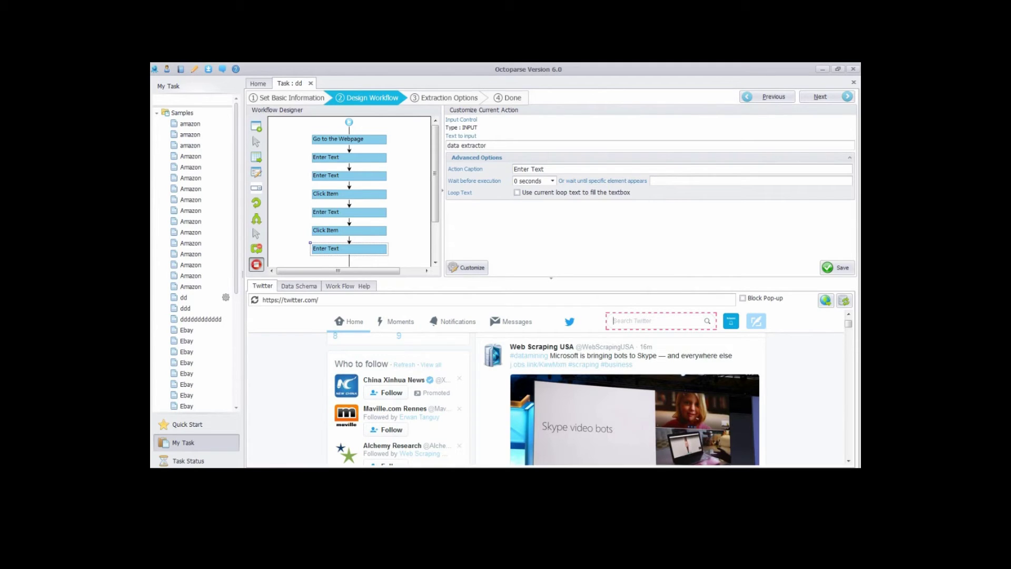
left_click(825, 269)
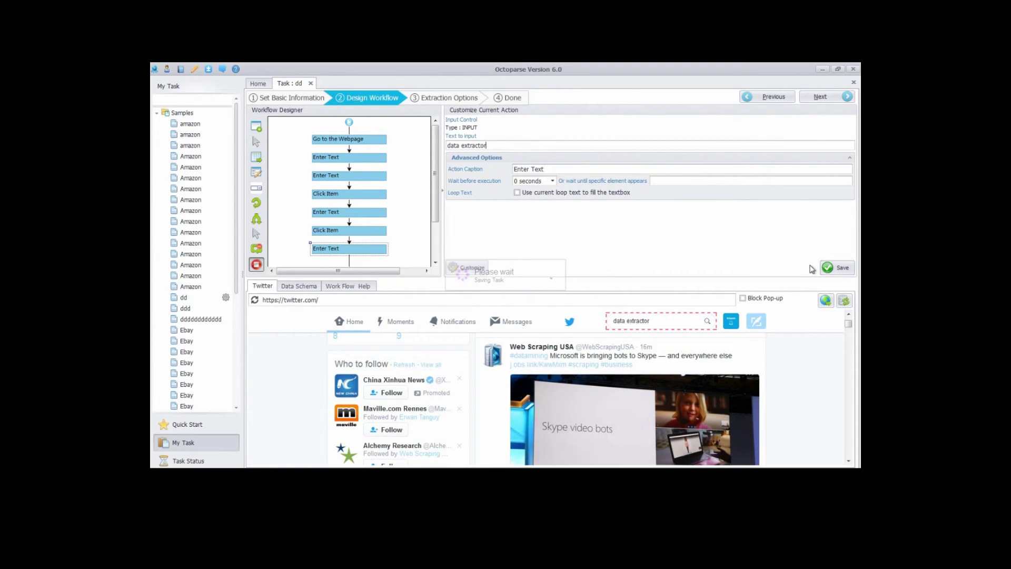
left_click(709, 324)
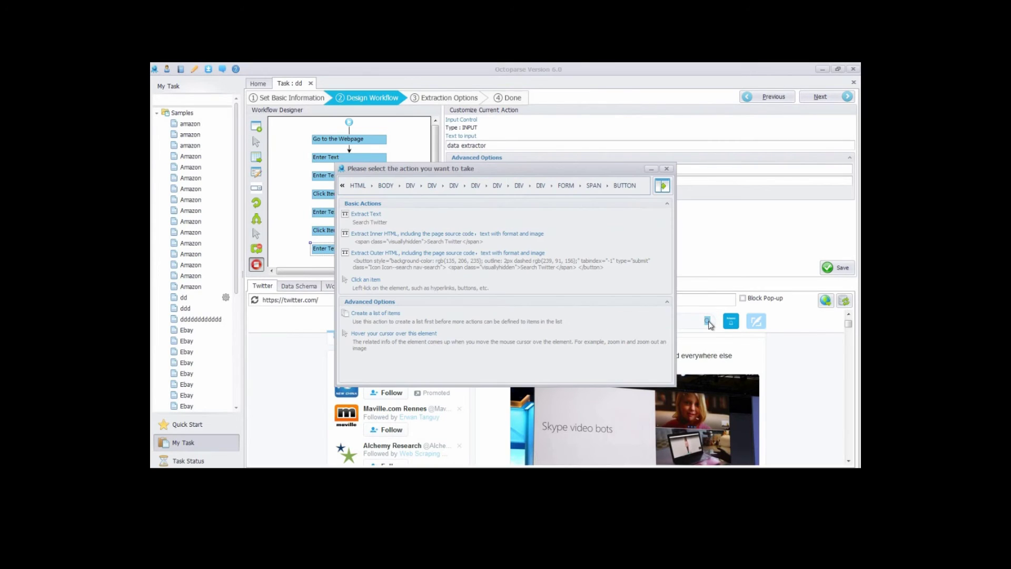
left_click(592, 289)
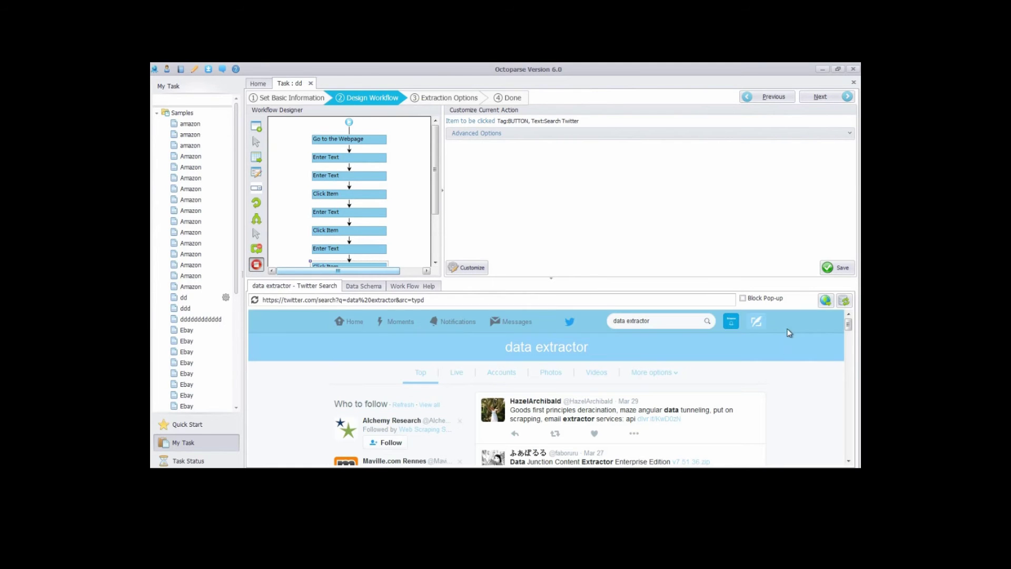
Step: Start a list of items from the first tweet in the search results
scroll(847, 330, "down", 1)
left_click_drag(848, 331, 844, 350)
scroll(844, 350, "up", 3)
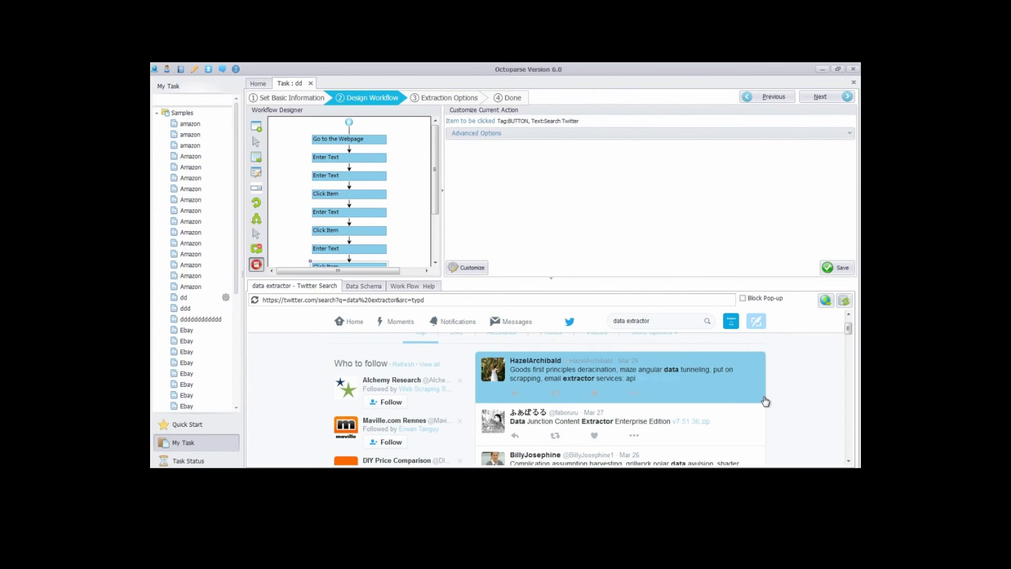
left_click(765, 402)
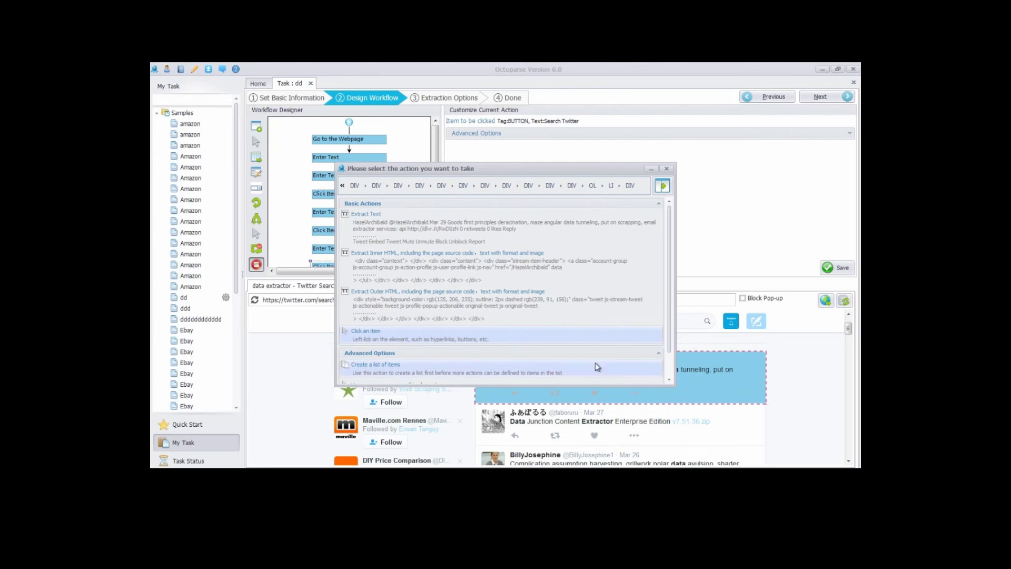
left_click(523, 368)
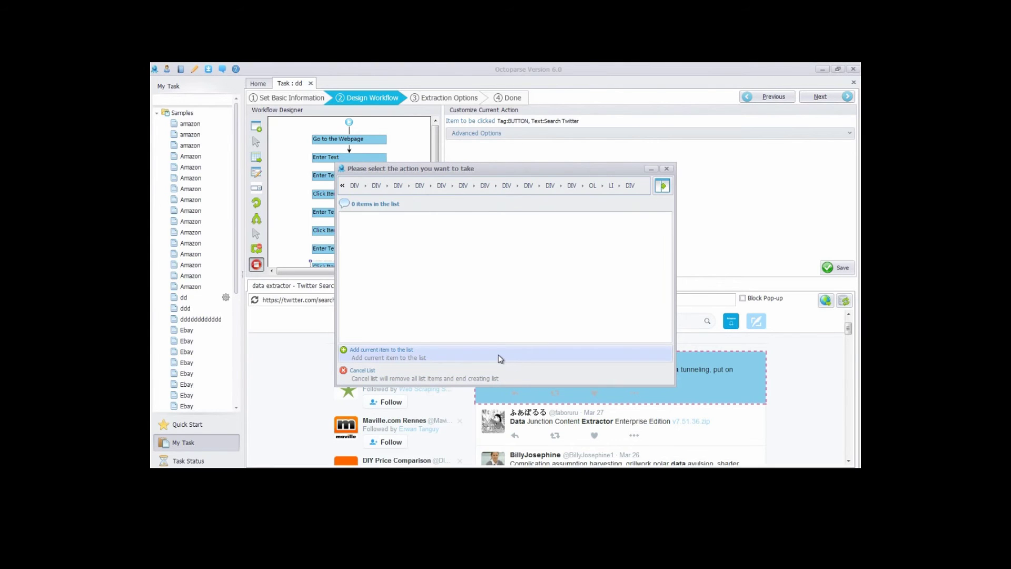
left_click(499, 357)
left_click(453, 340)
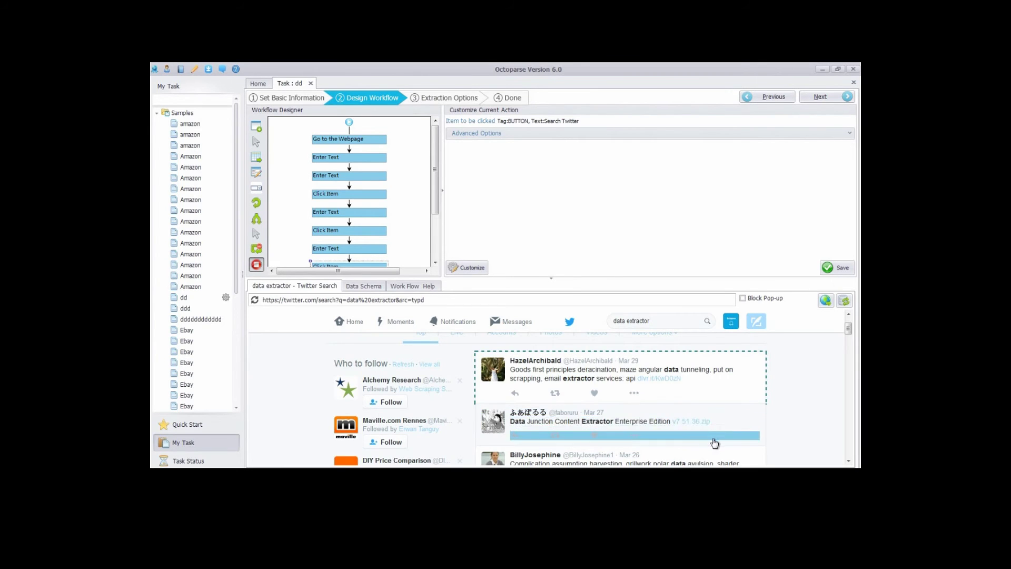
Step: Add the second tweet to capture all 11 tweets, finish the list, and loop over it
left_click(759, 447)
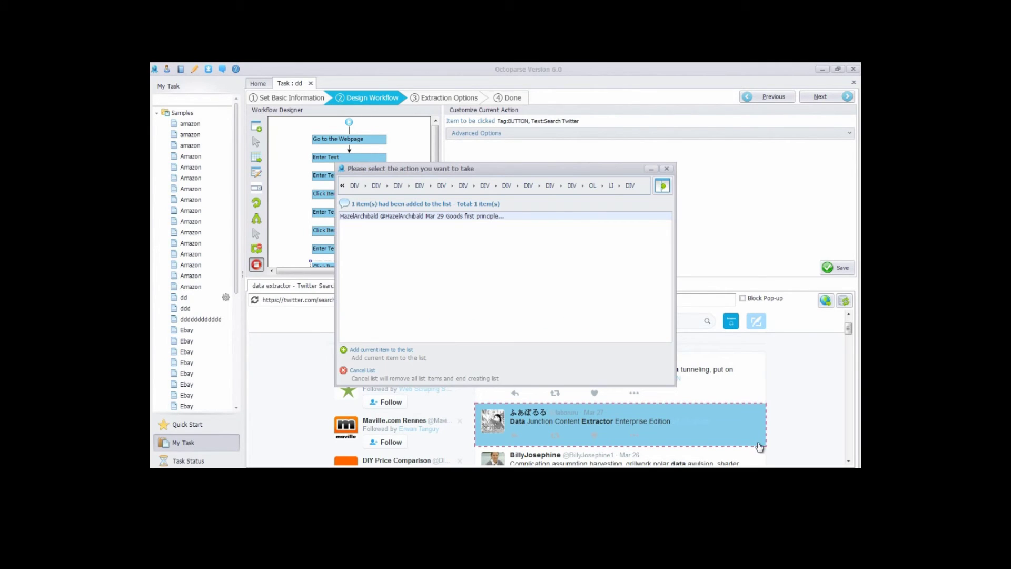
left_click(542, 362)
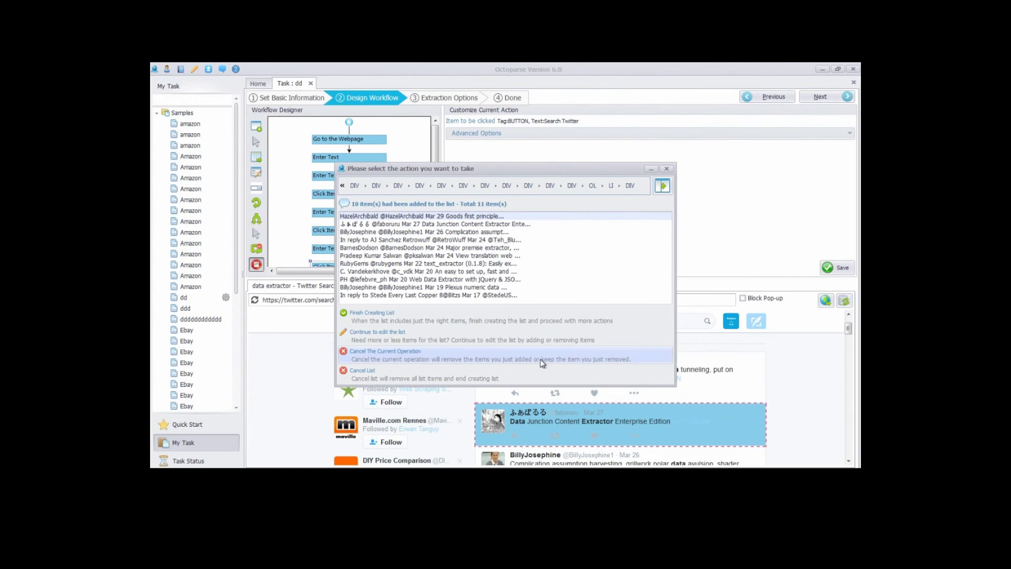
left_click(499, 326)
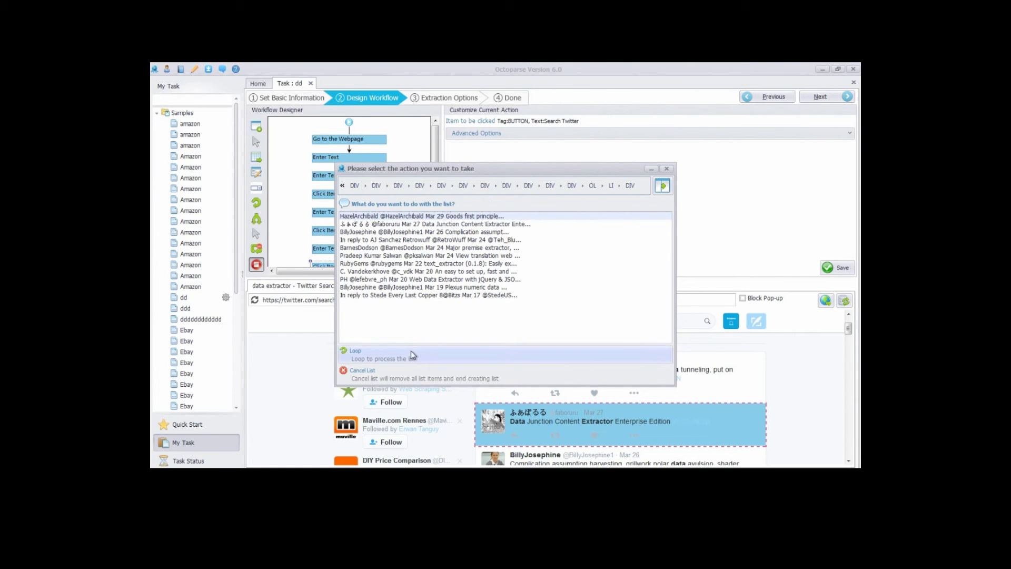
left_click(413, 355)
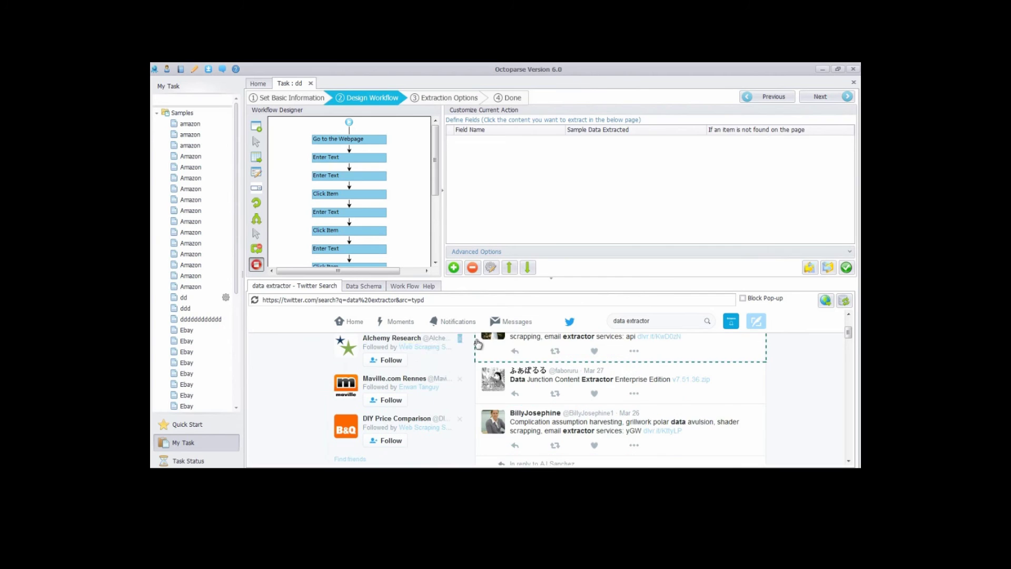
Step: Extract the tweet author's username as a field named 'name', then save and finish the setup
scroll(530, 365, "down", 5)
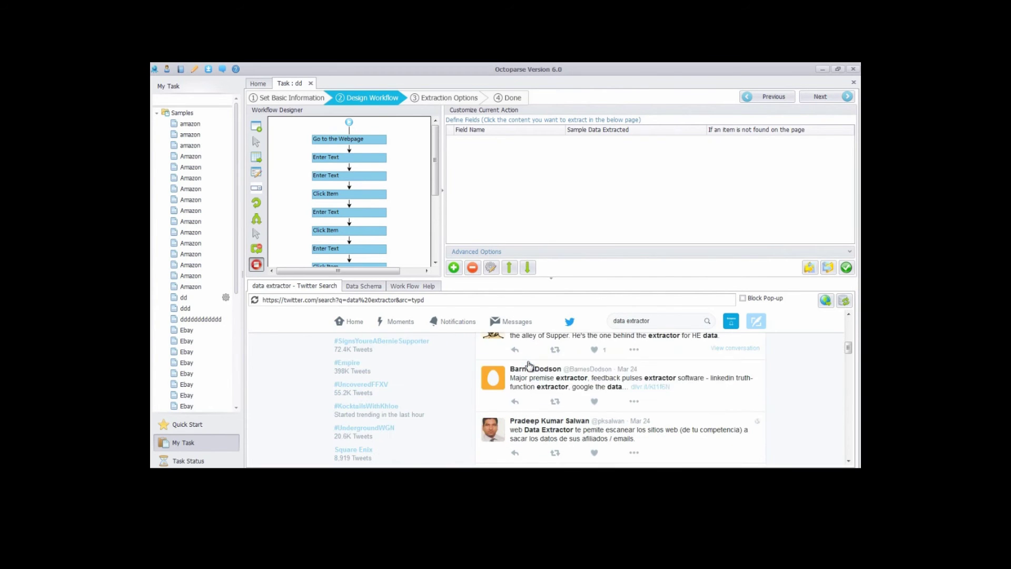
left_click_drag(848, 348, 852, 327)
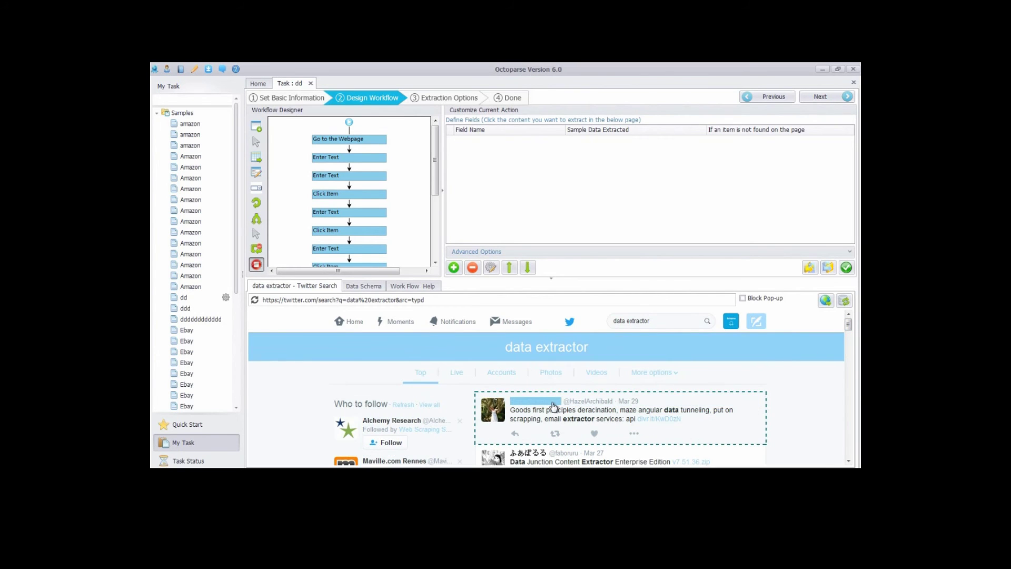
left_click(553, 406)
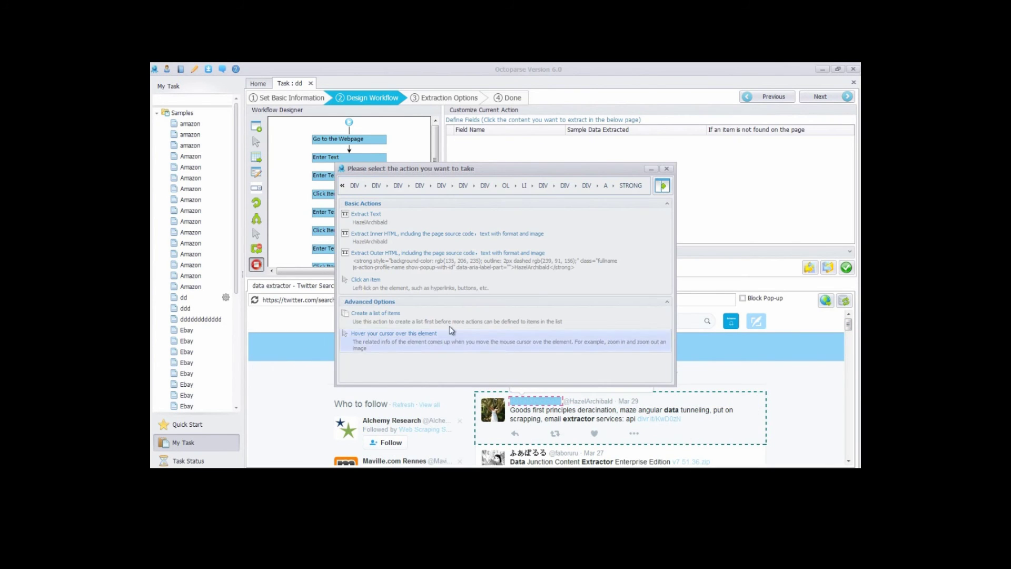
left_click(521, 217)
left_click(560, 140)
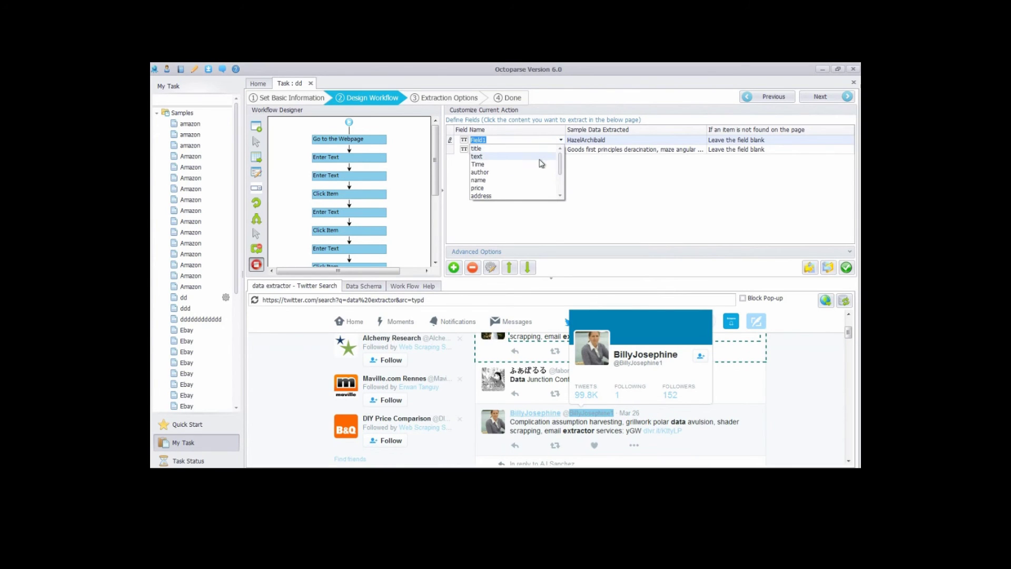
left_click(527, 181)
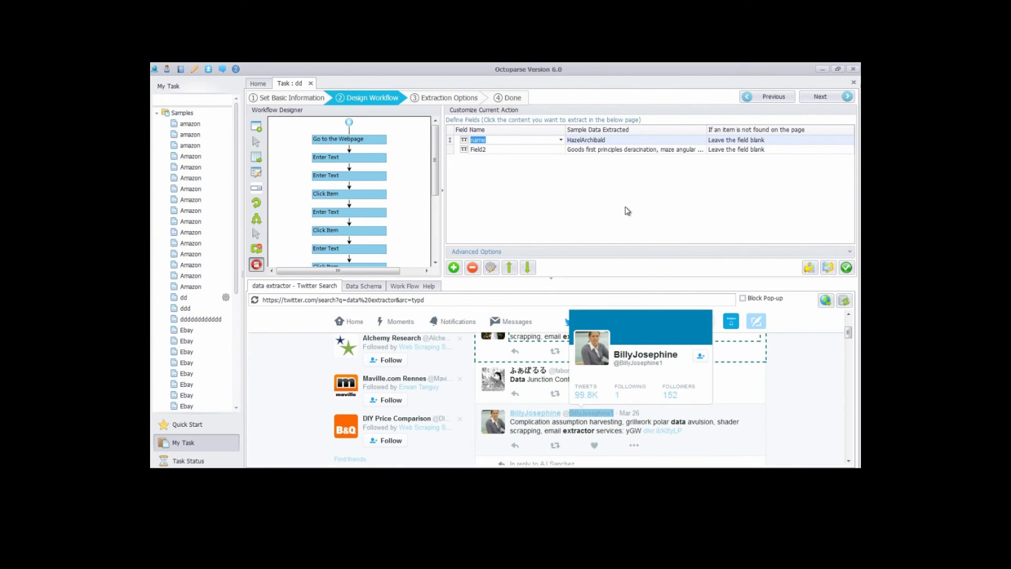
left_click(826, 97)
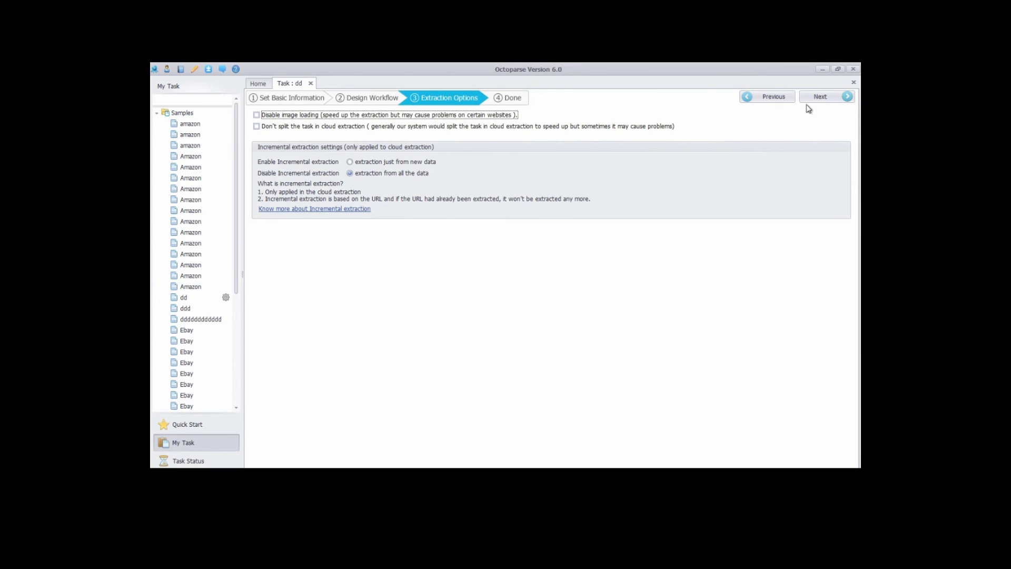
left_click(824, 101)
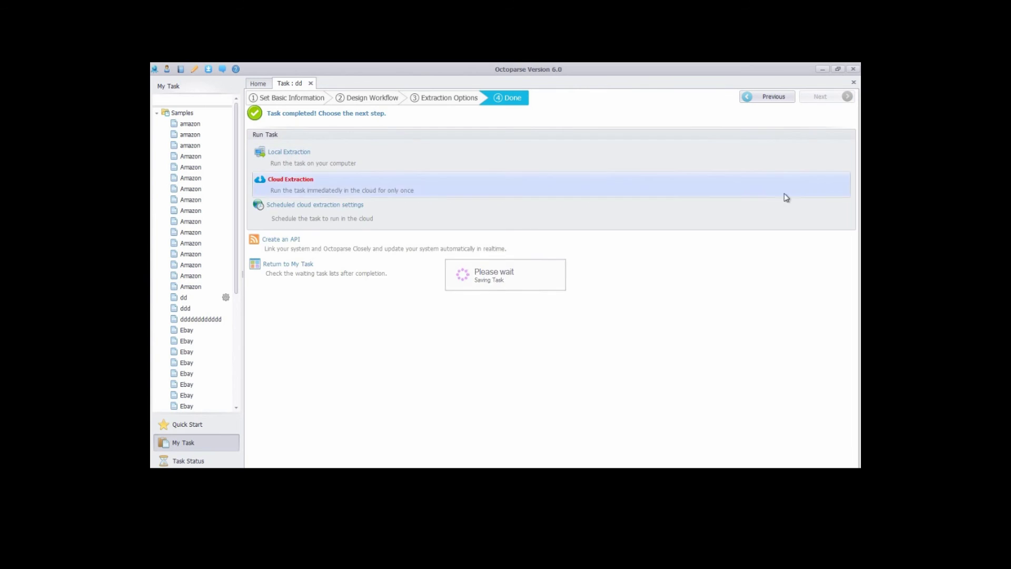
Step: Run Local Extraction to collect 11 rows of author names and tweet text
left_click(492, 167)
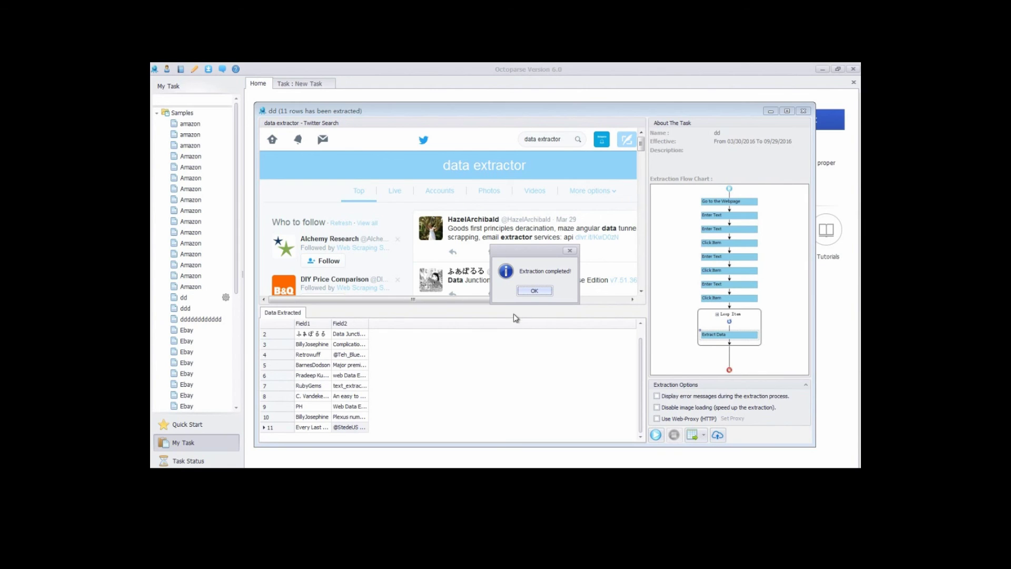
Step: Close the extraction-completed notice and show the export formats for the 11 rows
left_click(536, 292)
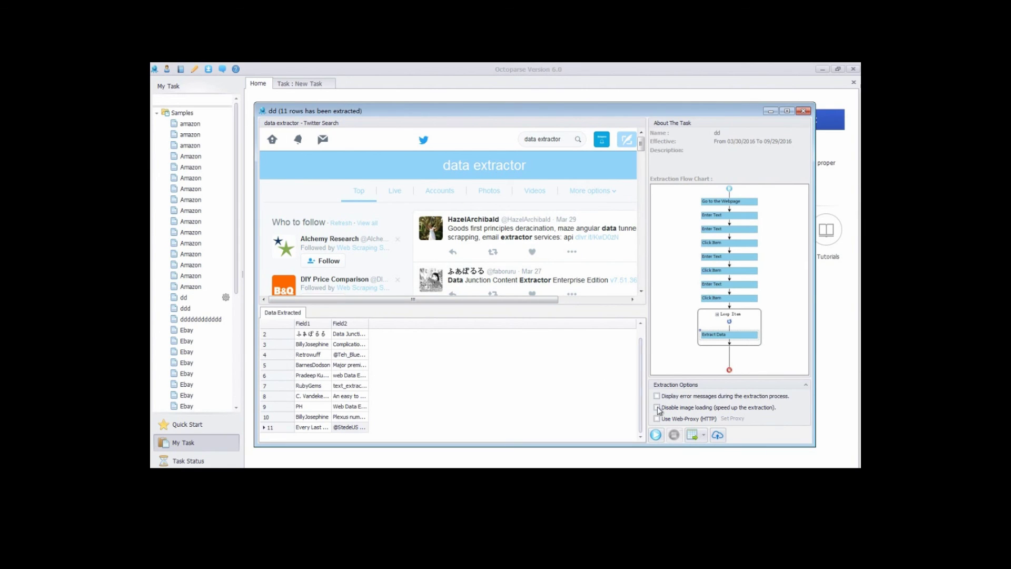
left_click(703, 435)
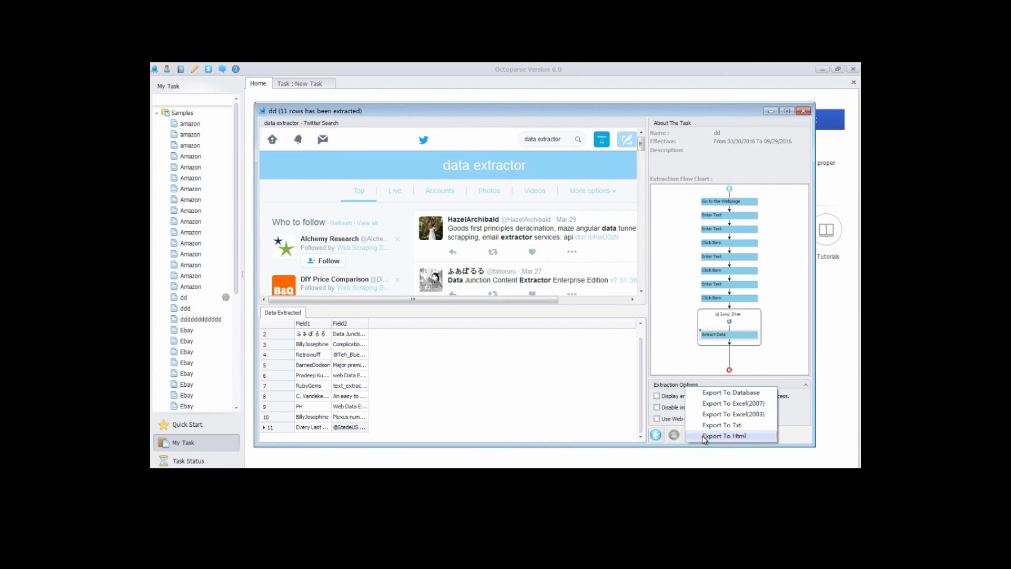
Step: Export the extracted rows to Excel (2007) format
left_click(721, 404)
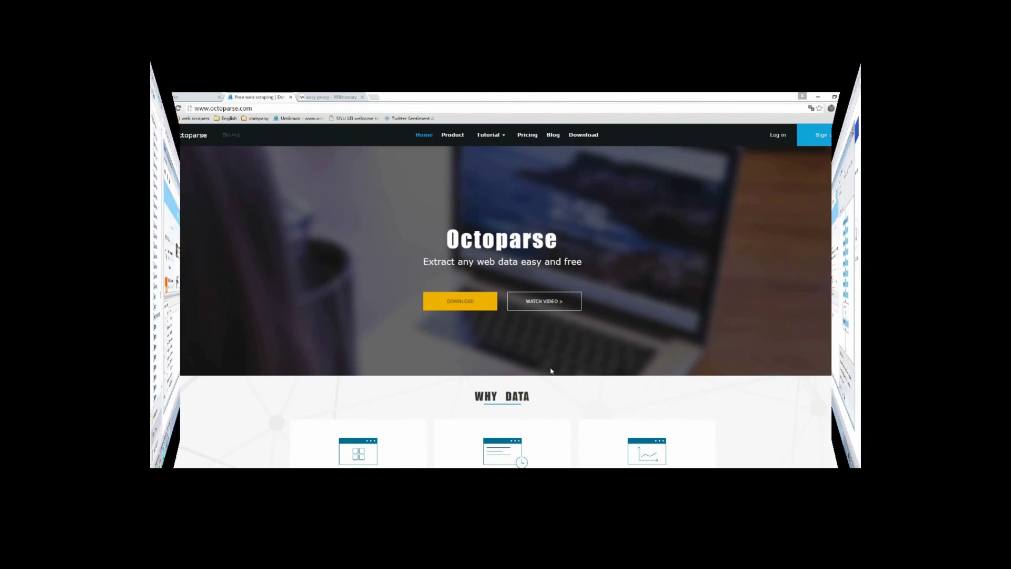